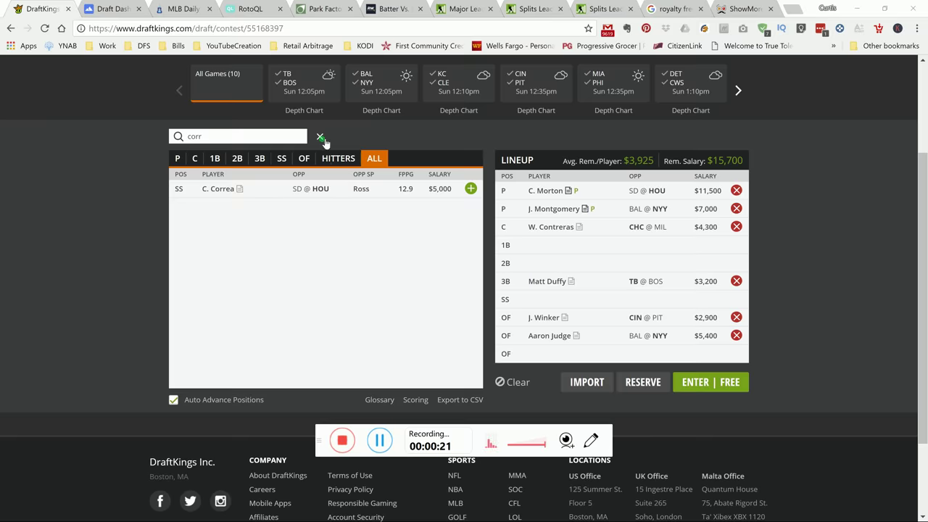
- Clear the player search, then check Charlie Morton's splits and 10-game log before closing his card
{"action": "left_click", "coordinate": [320, 137]}
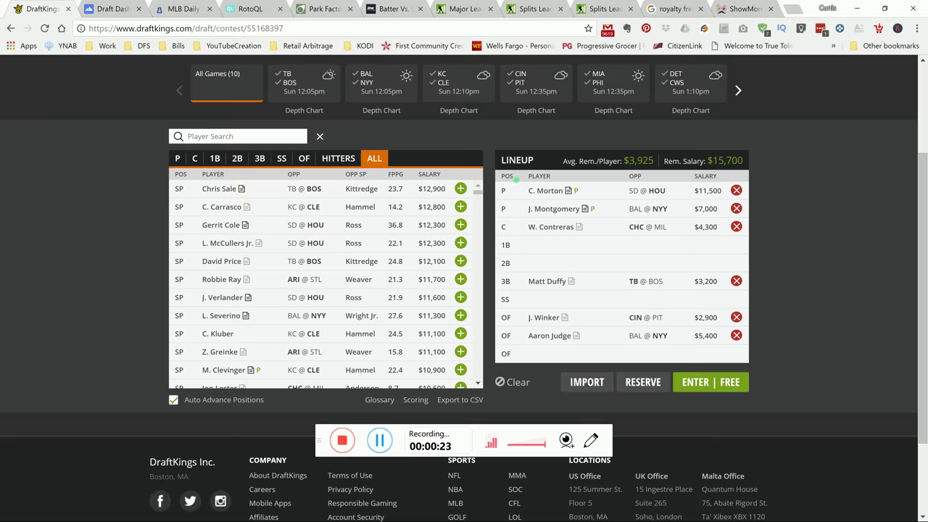
{"action": "left_click", "coordinate": [554, 195]}
{"action": "left_click", "coordinate": [392, 202]}
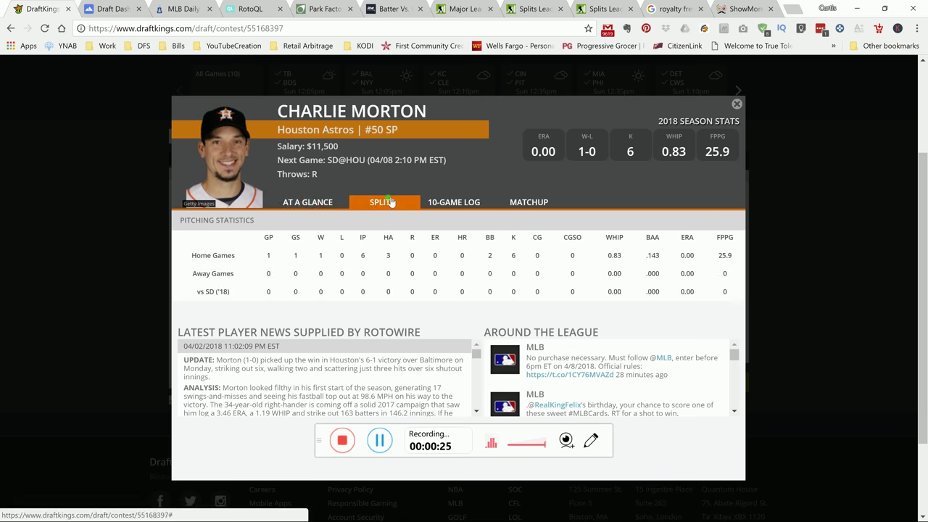
{"action": "left_click", "coordinate": [432, 201]}
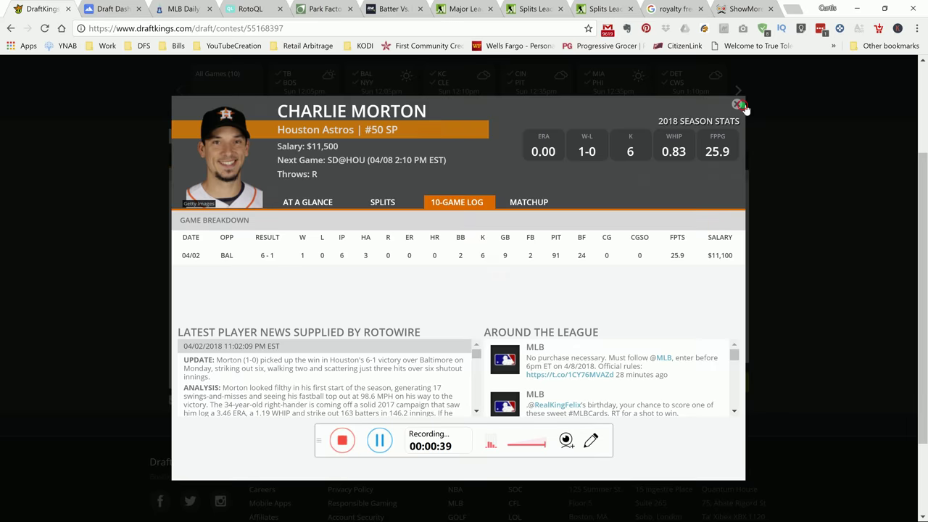
{"action": "left_click", "coordinate": [737, 104]}
{"action": "left_click", "coordinate": [570, 211]}
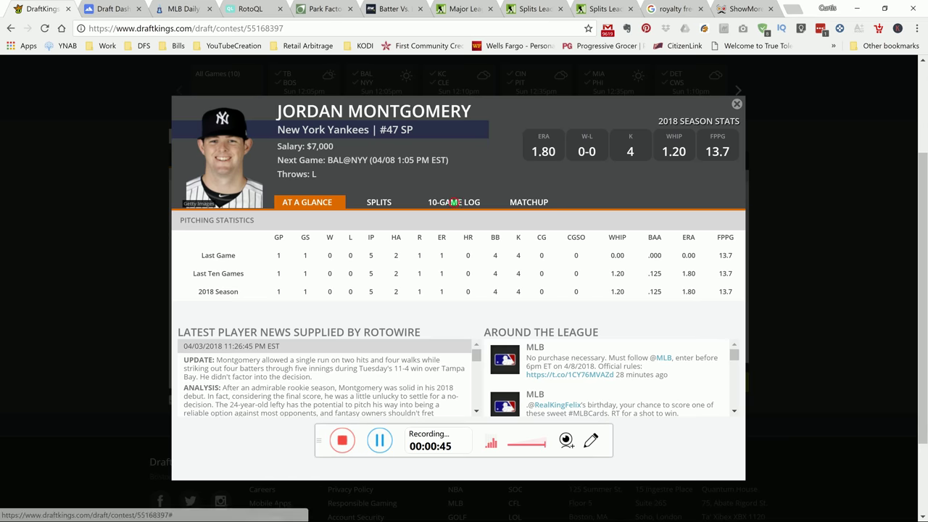
{"action": "left_click", "coordinate": [457, 204]}
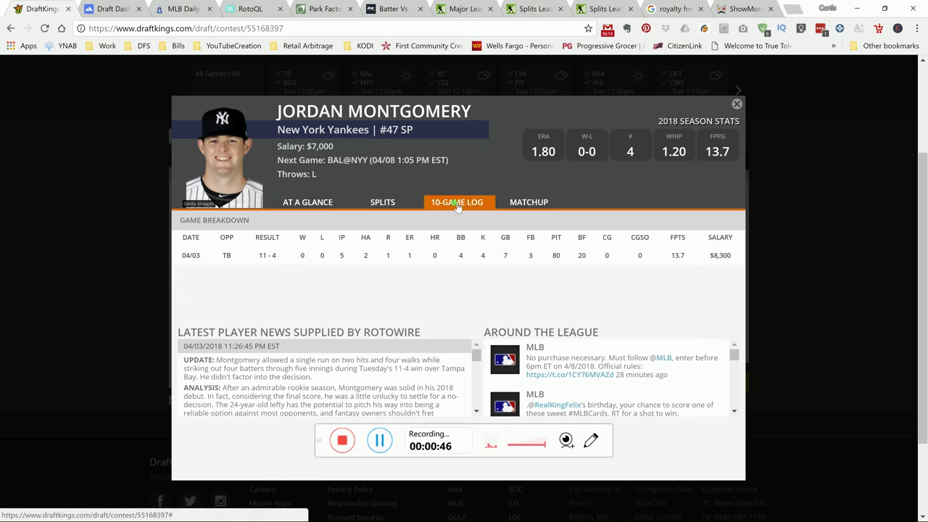
{"action": "left_click", "coordinate": [397, 209]}
{"action": "left_click", "coordinate": [451, 208]}
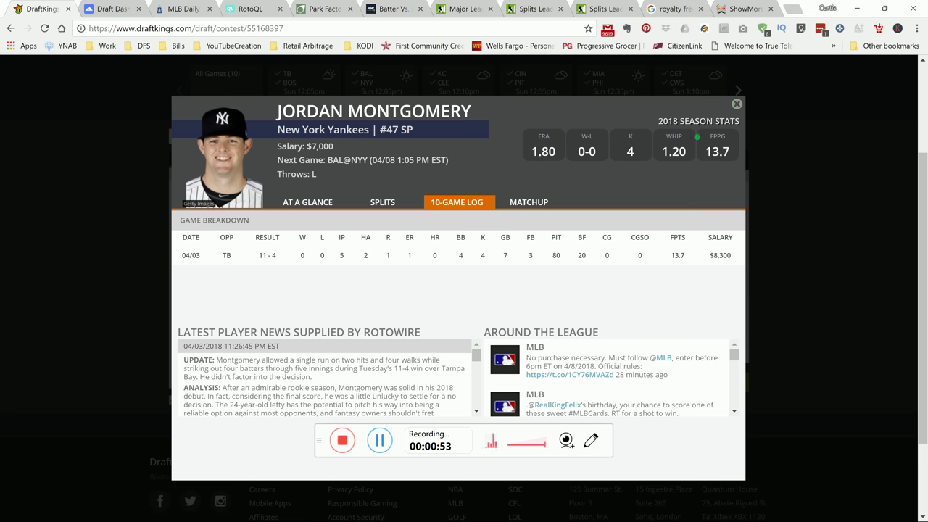
{"action": "left_click", "coordinate": [738, 105]}
{"action": "left_click", "coordinate": [551, 191]}
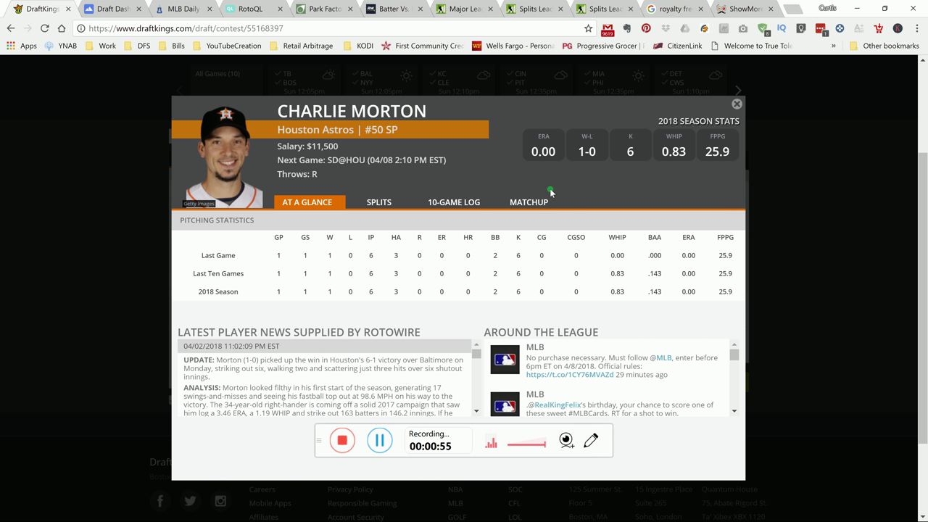
{"action": "left_click", "coordinate": [736, 107]}
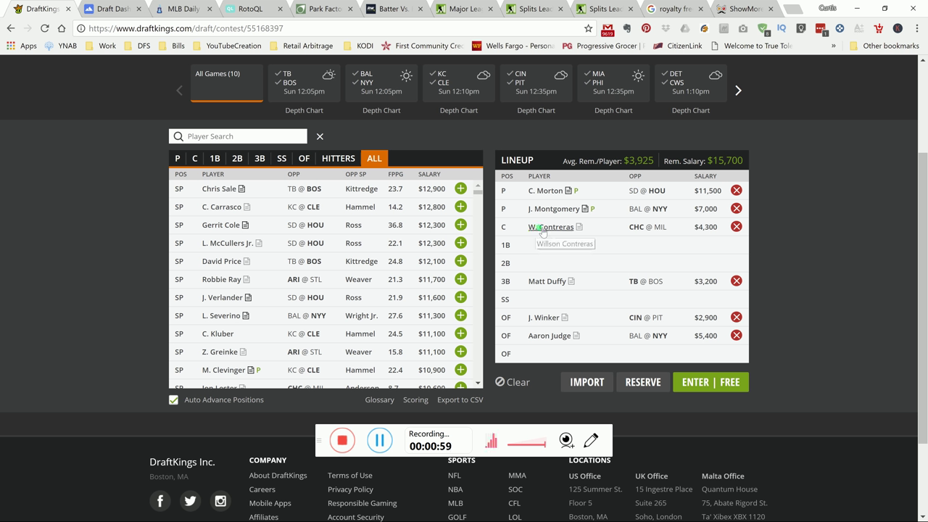
- Check Willson Contreras's home, away and vs MIL splits and 10-game log, then open Matt Duffy's card
{"action": "left_click", "coordinate": [542, 229]}
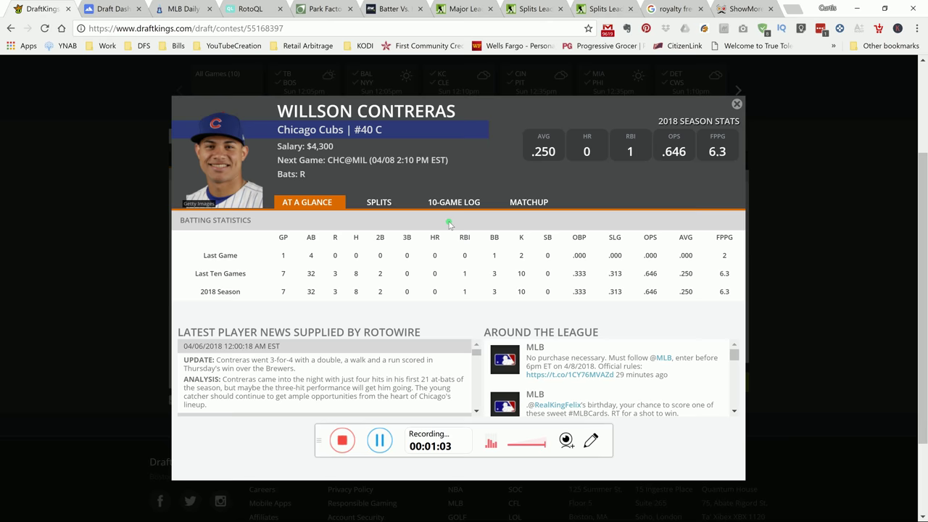
{"action": "left_click", "coordinate": [385, 206]}
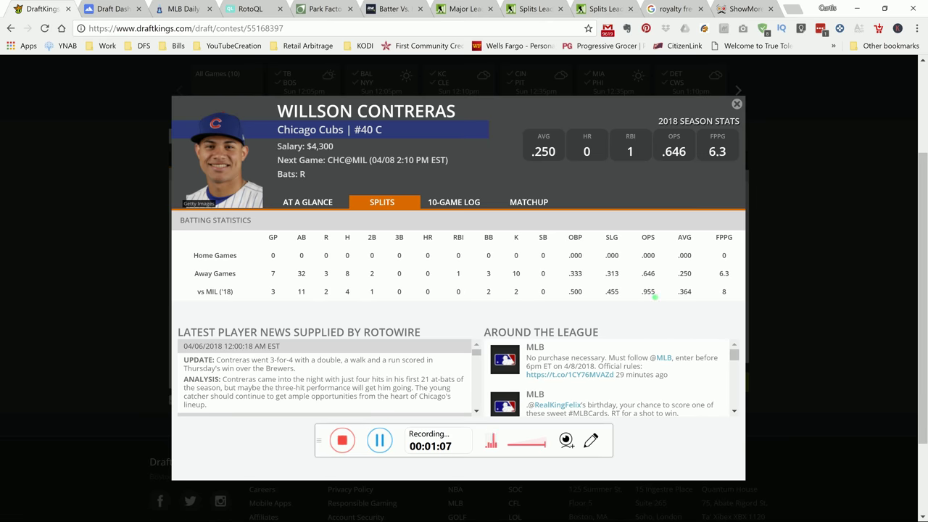
{"action": "left_click", "coordinate": [456, 204]}
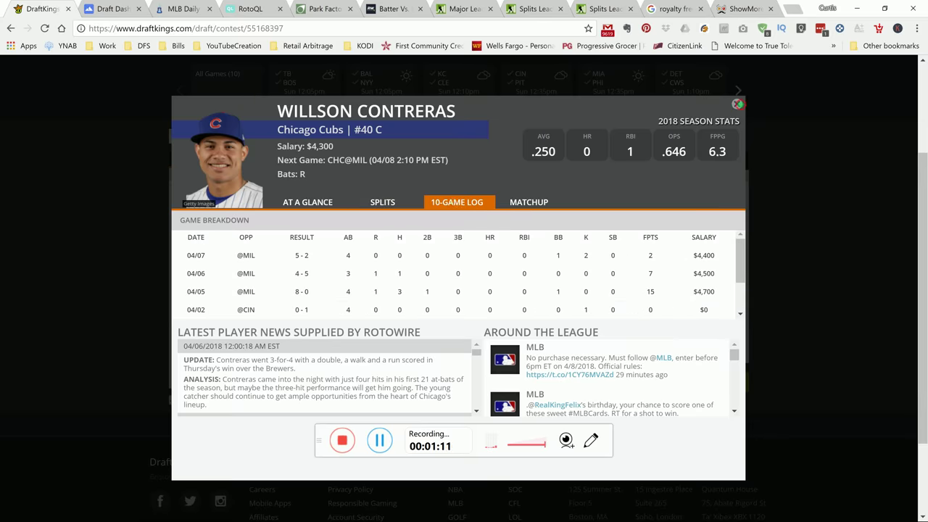
{"action": "left_click", "coordinate": [737, 104]}
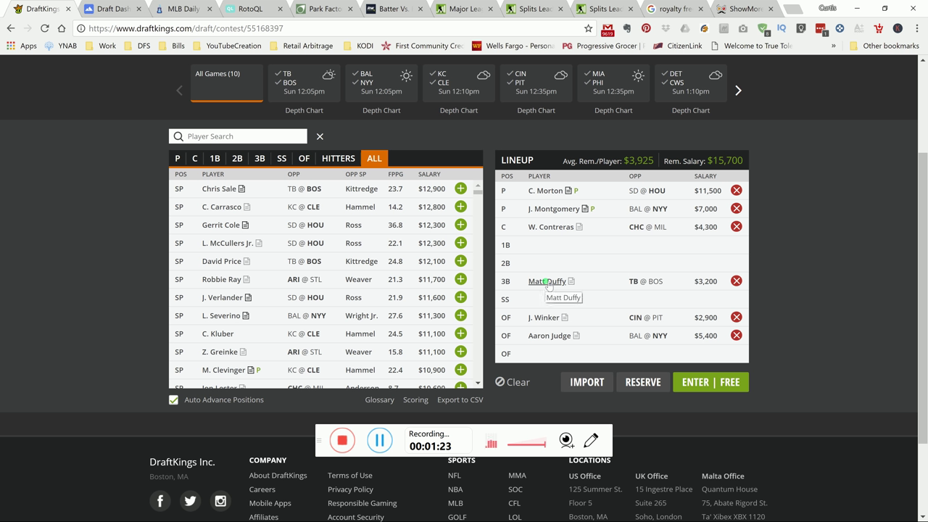
{"action": "left_click", "coordinate": [547, 283]}
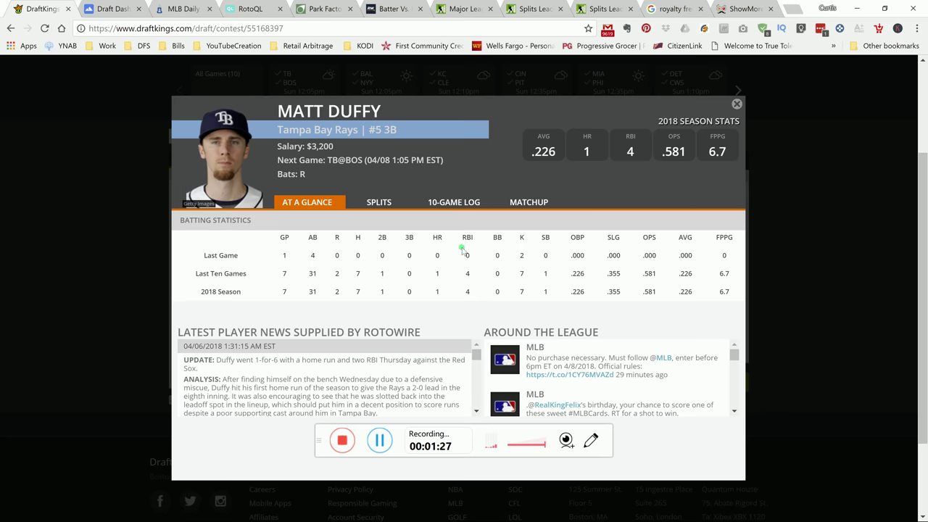
- Search the FantasyLabs MLB lineups page for 'duffy' to find his batting spot
{"action": "left_click", "coordinate": [186, 12]}
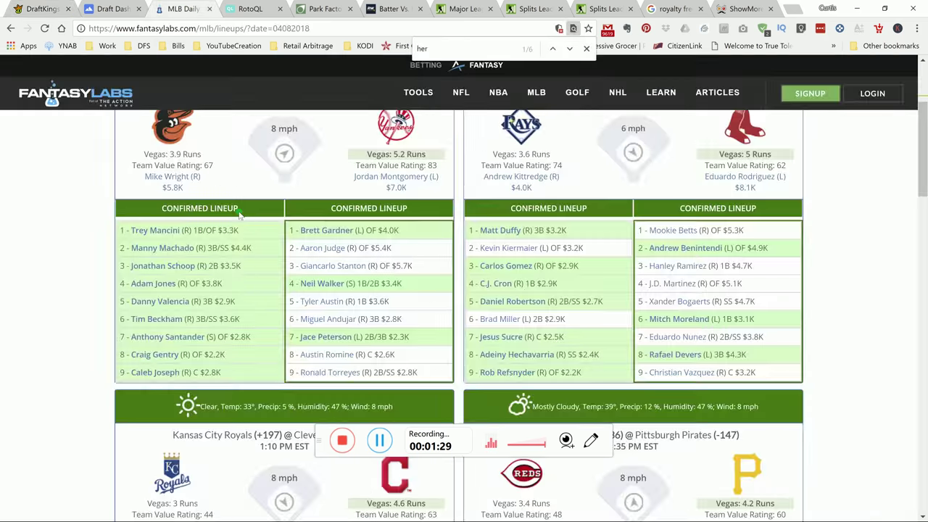
{"action": "type", "text": "du"}
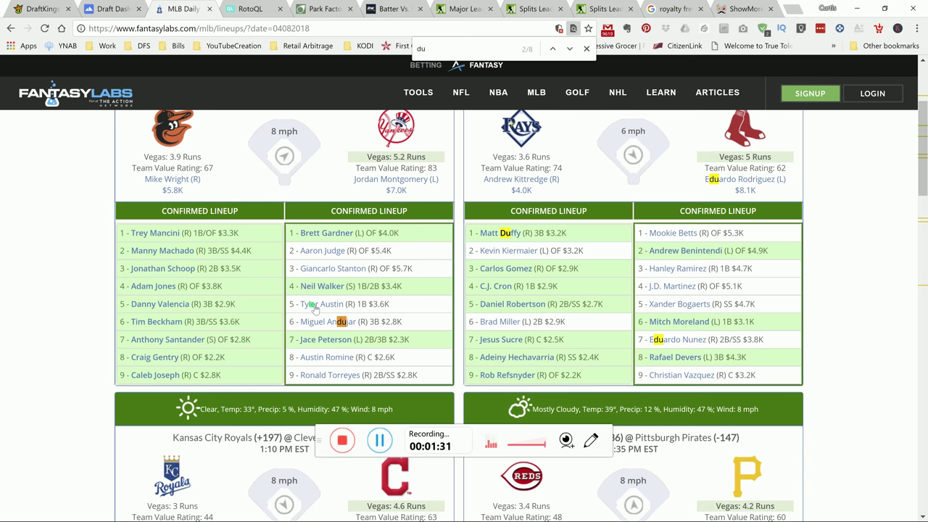
{"action": "type", "text": "ffy"}
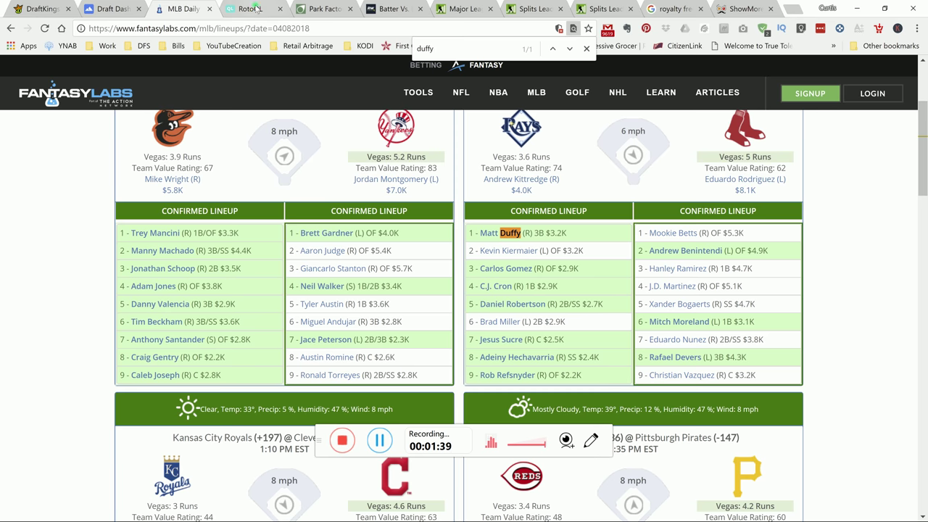
- Back on DraftKings, check Matt Duffy's home, away and vs BOS splits and close his card
{"action": "left_click", "coordinate": [50, 11]}
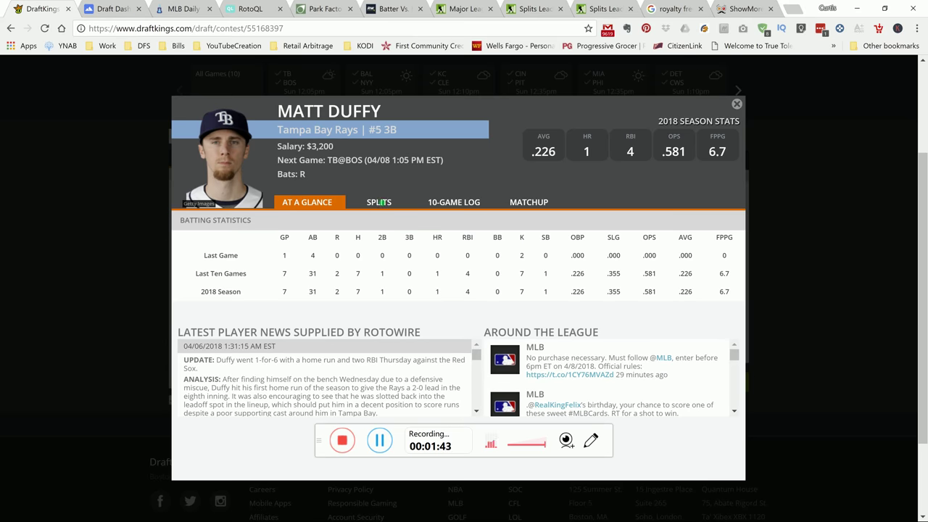
{"action": "left_click", "coordinate": [384, 204]}
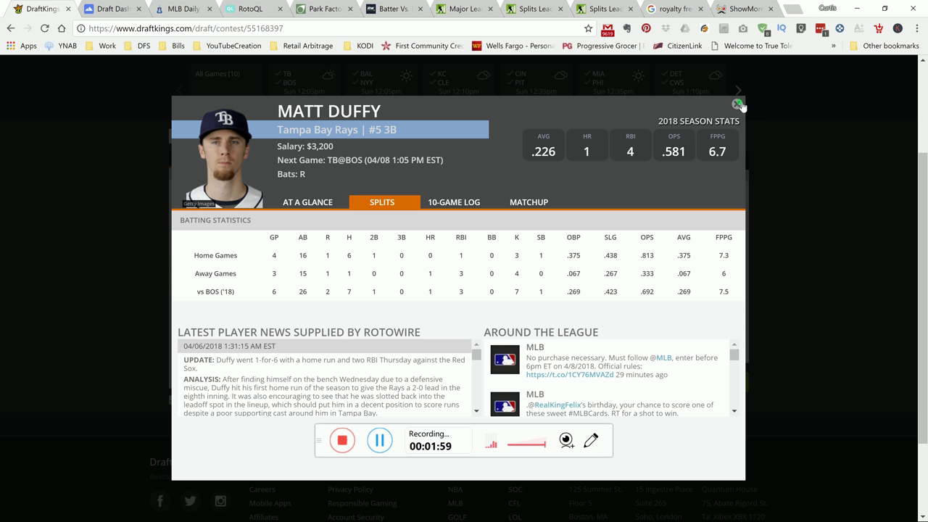
{"action": "left_click", "coordinate": [738, 104]}
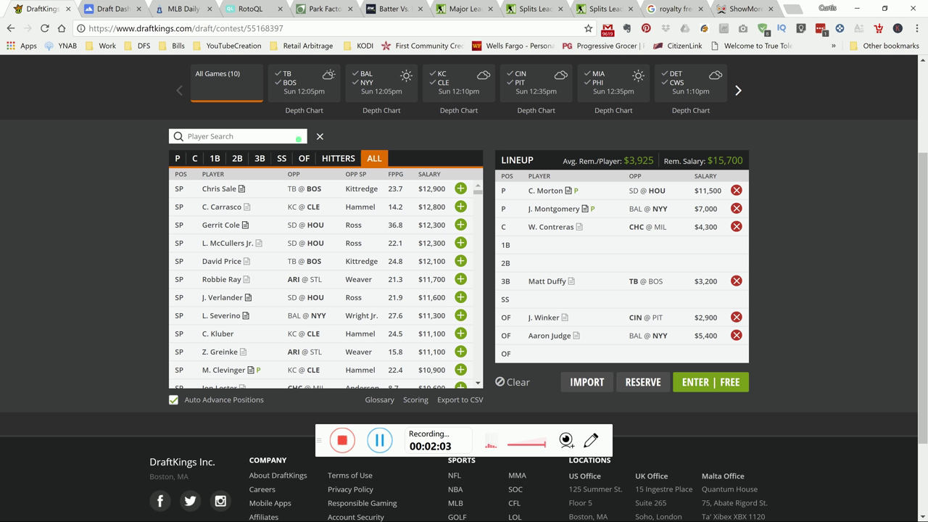
- Open Jesse Winker's card, check his vs PIT splits and 10-game log, then close it
{"action": "left_click", "coordinate": [555, 319]}
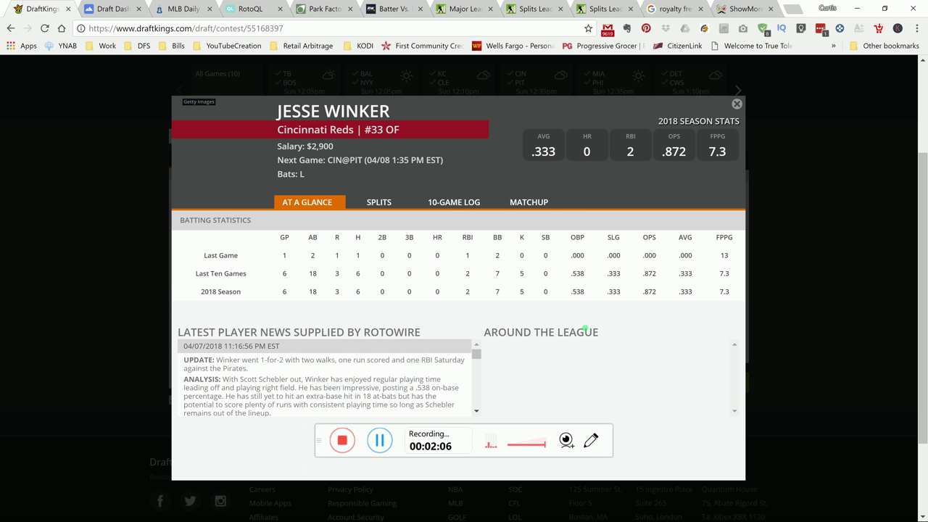
{"action": "left_click", "coordinate": [388, 206]}
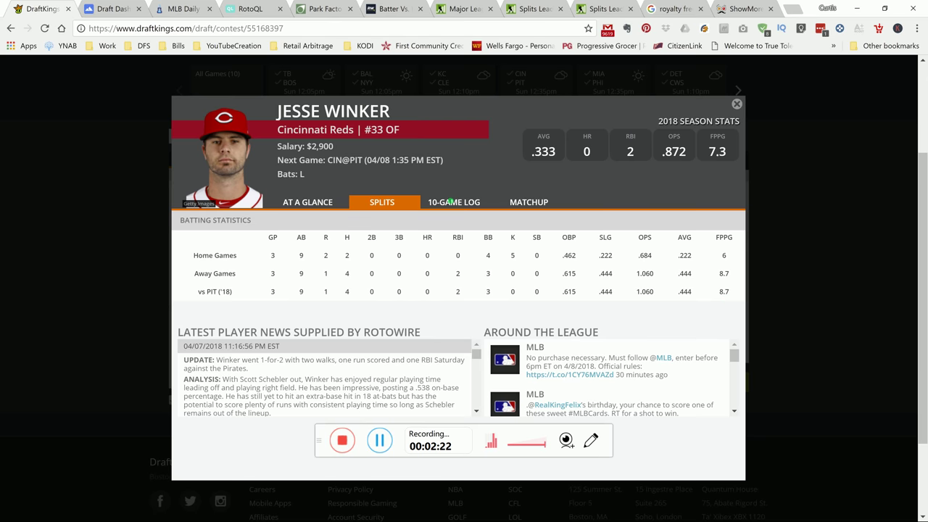
{"action": "left_click", "coordinate": [454, 203]}
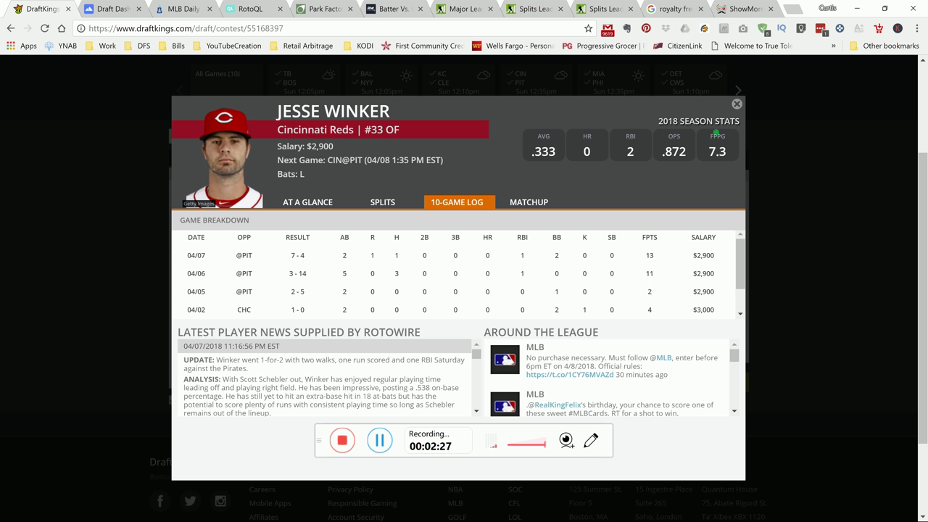
{"action": "left_click", "coordinate": [737, 106]}
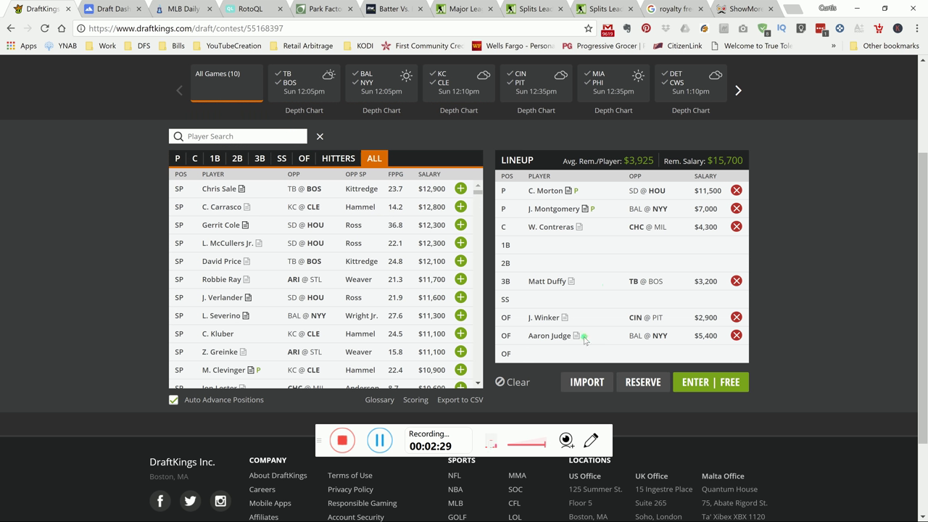
- Open Aaron Judge's card and compare his 10-game log with his home, away and vs BAL splits
{"action": "left_click", "coordinate": [549, 337]}
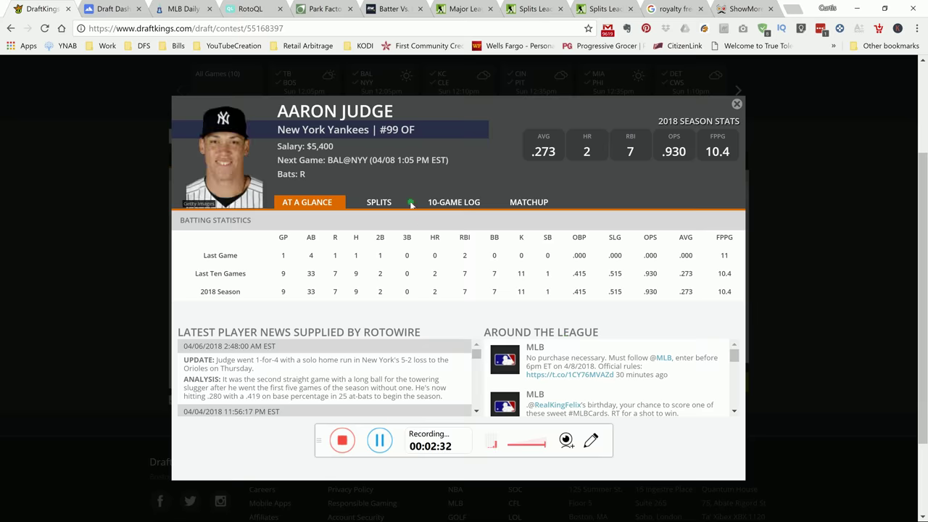
{"action": "left_click", "coordinate": [388, 209]}
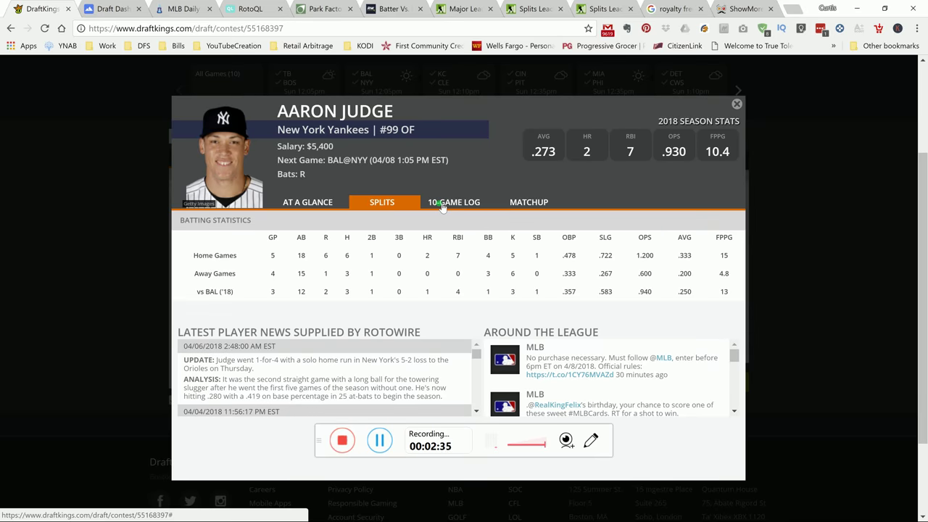
{"action": "left_click", "coordinate": [442, 207]}
{"action": "left_click", "coordinate": [394, 207]}
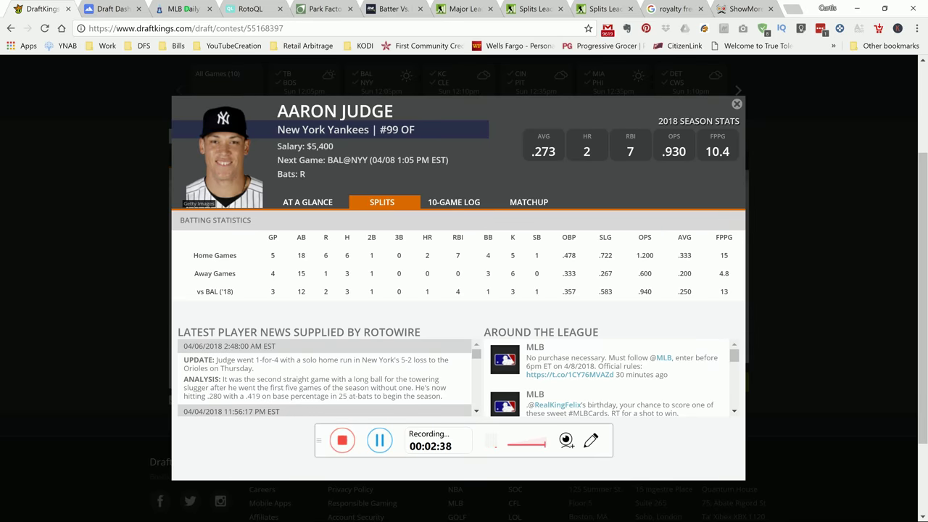
- Switch to FantasyLabs and scroll up to the Orioles @ Yankees confirmed lineups
{"action": "left_click", "coordinate": [185, 9]}
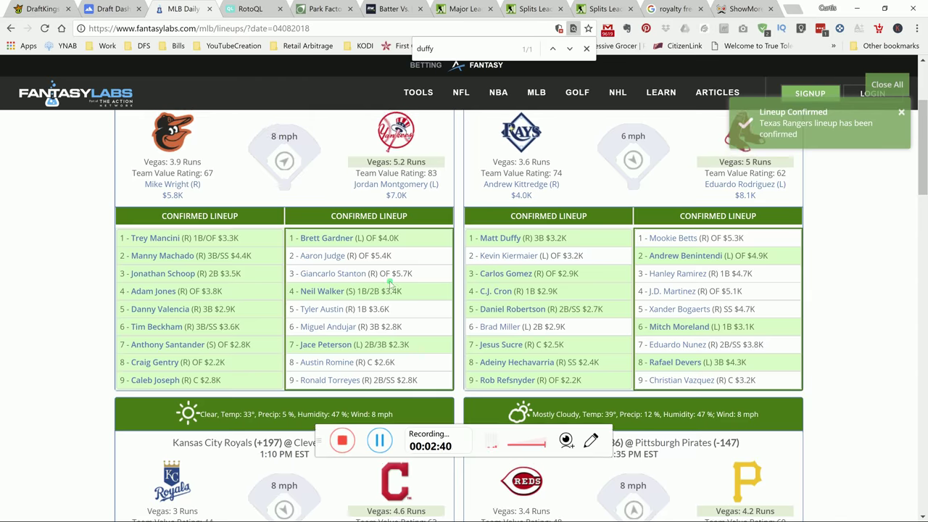
{"action": "scroll", "coordinate": [350, 293], "scroll_direction": "up", "scroll_amount": 1}
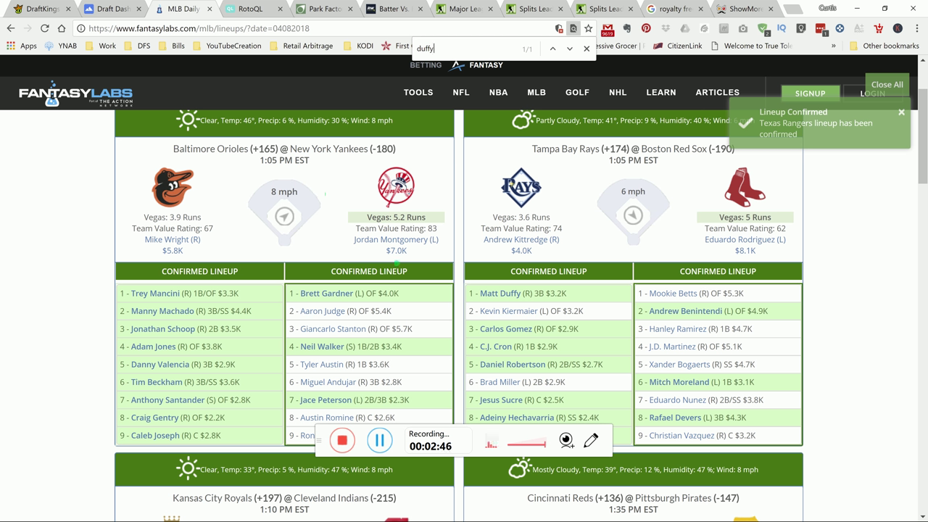
- Return to DraftKings and close Aaron Judge's player card
{"action": "left_click", "coordinate": [40, 9]}
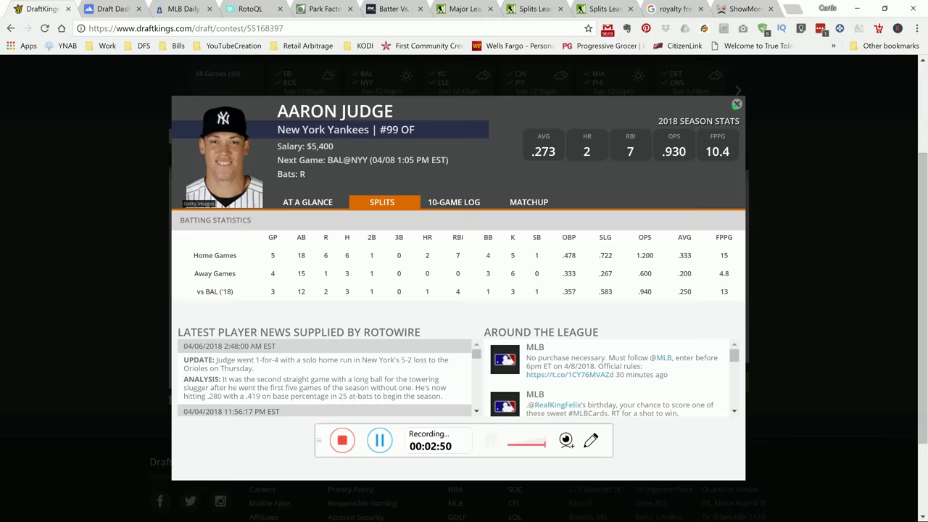
{"action": "left_click", "coordinate": [737, 105]}
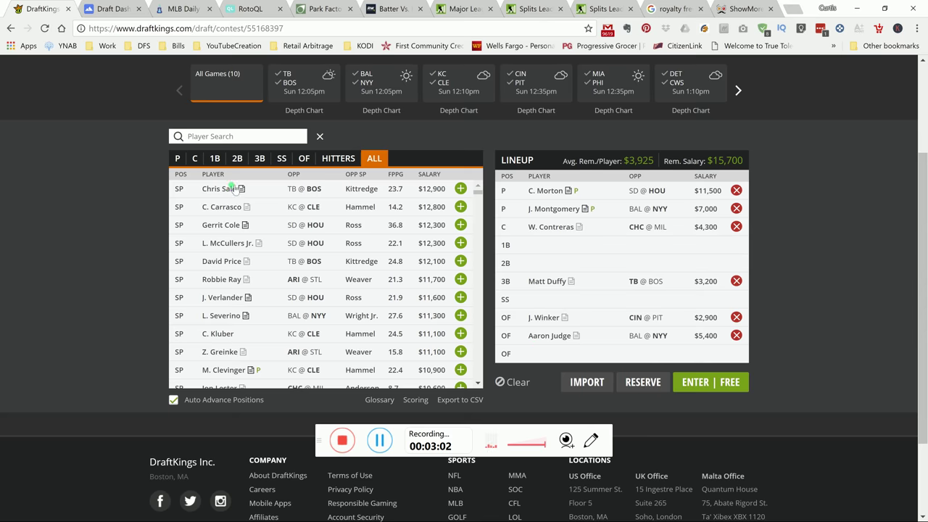
- Filter the pool to 1B, check Joey Votto's vs PIT splits, and scroll the first-basemen list
{"action": "left_click", "coordinate": [214, 158]}
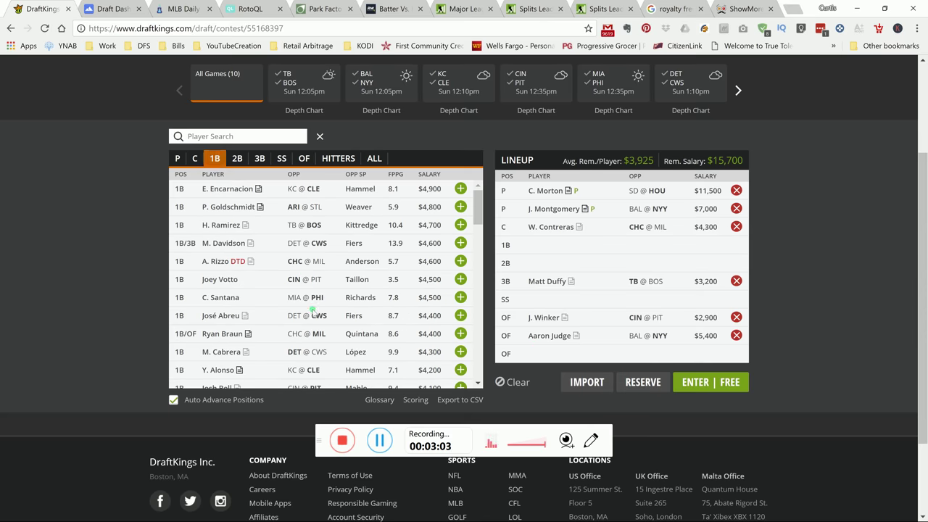
{"action": "left_click", "coordinate": [274, 276]}
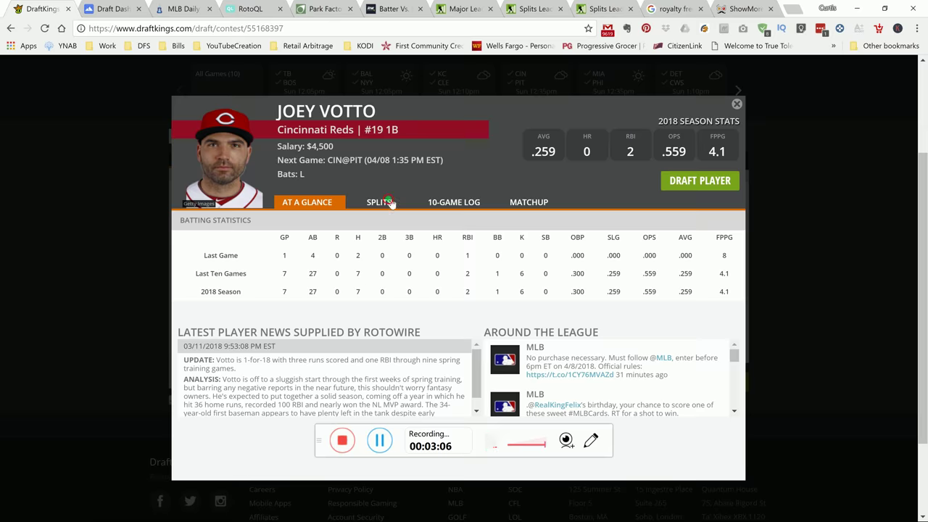
{"action": "left_click", "coordinate": [384, 202]}
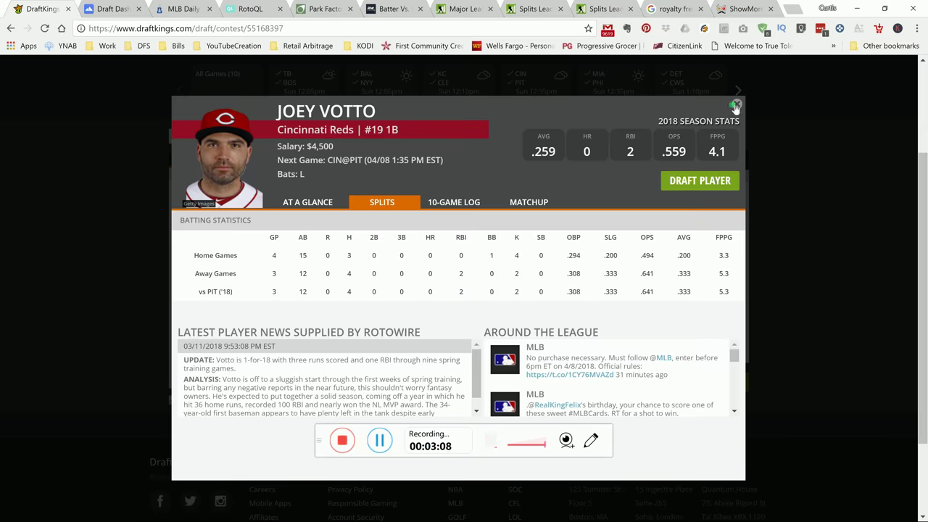
{"action": "left_click", "coordinate": [737, 104]}
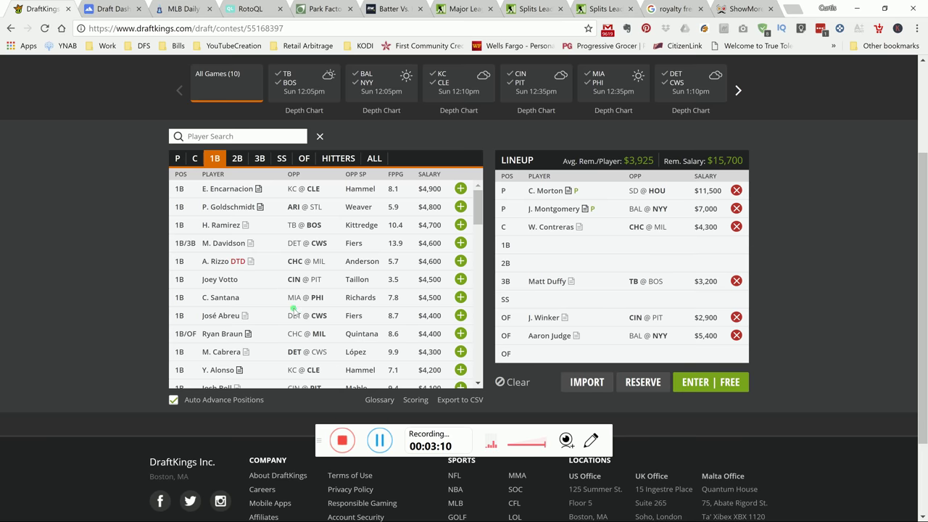
{"action": "scroll", "coordinate": [294, 311], "scroll_direction": "down", "scroll_amount": 2}
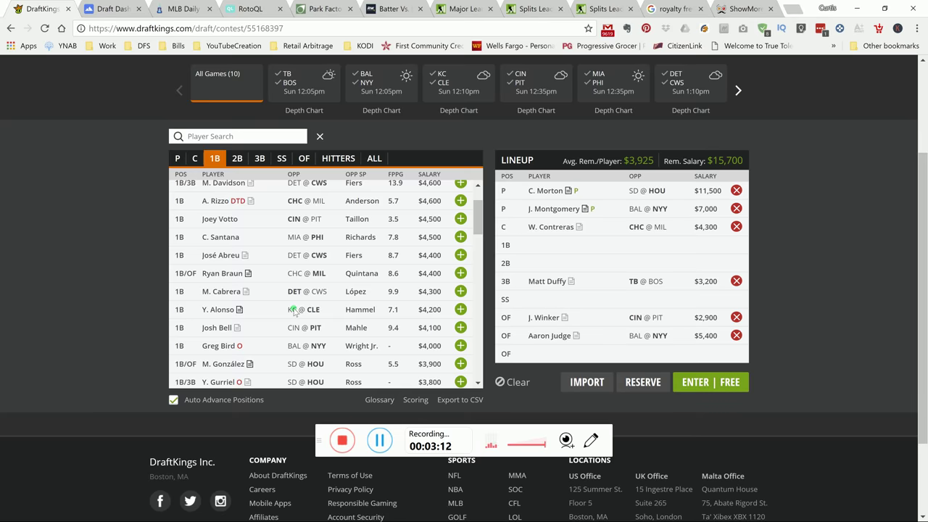
{"action": "scroll", "coordinate": [294, 311], "scroll_direction": "down", "scroll_amount": 2}
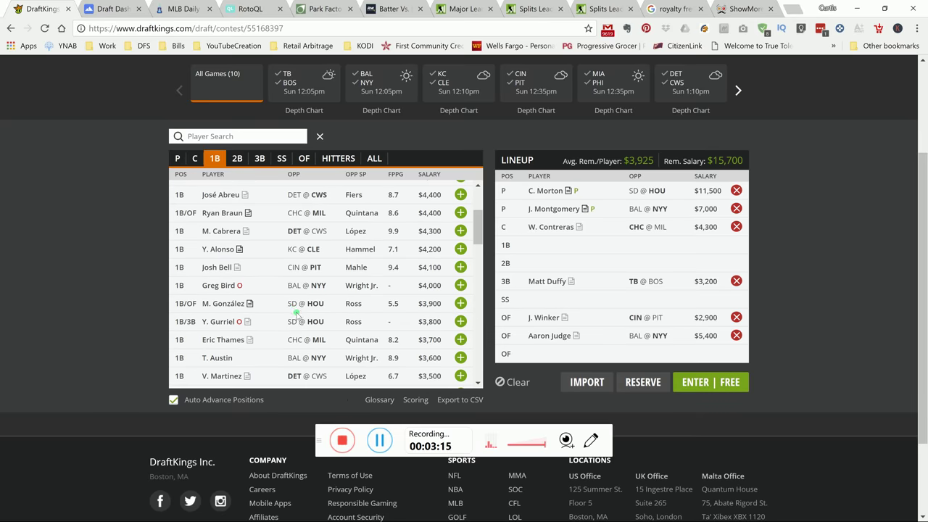
{"action": "scroll", "coordinate": [294, 310], "scroll_direction": "down", "scroll_amount": 3}
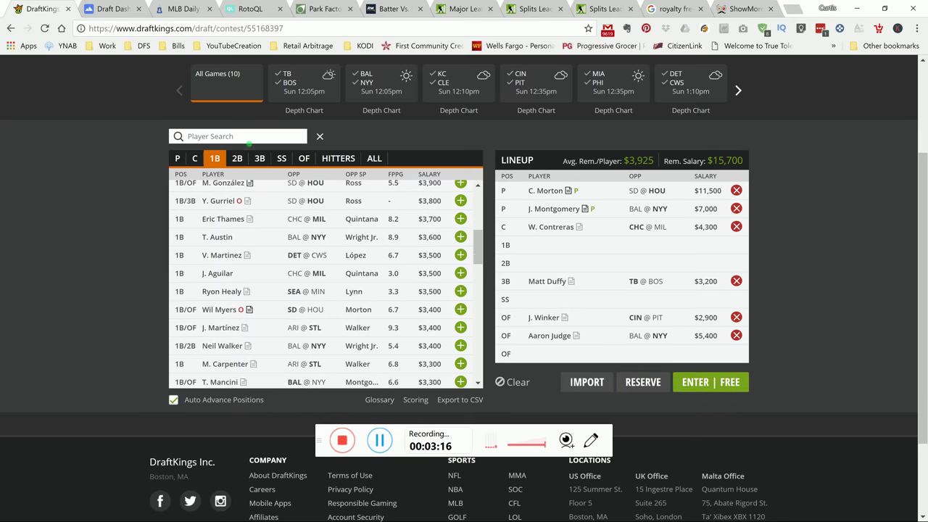
- Filter the pool to second basemen and review José Altuve's vs SD splits and 10-game log
{"action": "left_click", "coordinate": [260, 158]}
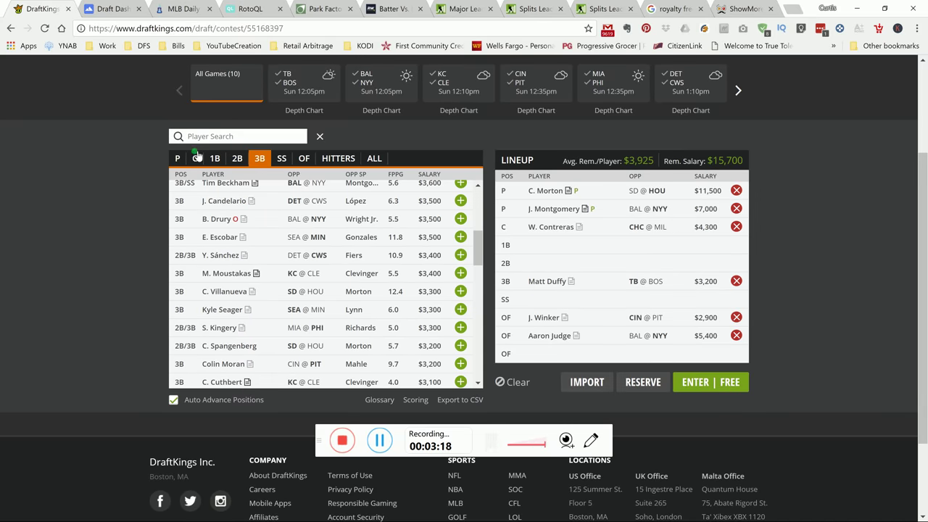
{"action": "scroll", "coordinate": [311, 286], "scroll_direction": "up", "scroll_amount": 6}
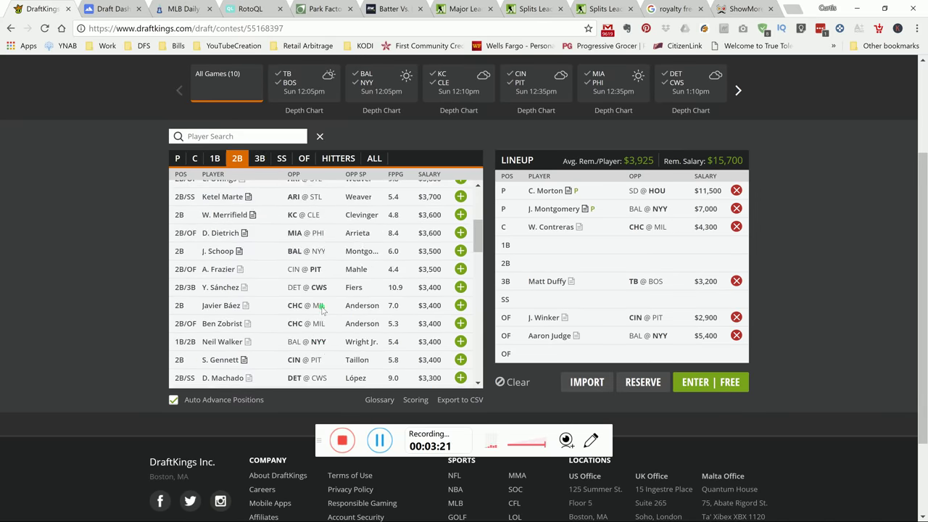
{"action": "scroll", "coordinate": [323, 311], "scroll_direction": "up", "scroll_amount": 3}
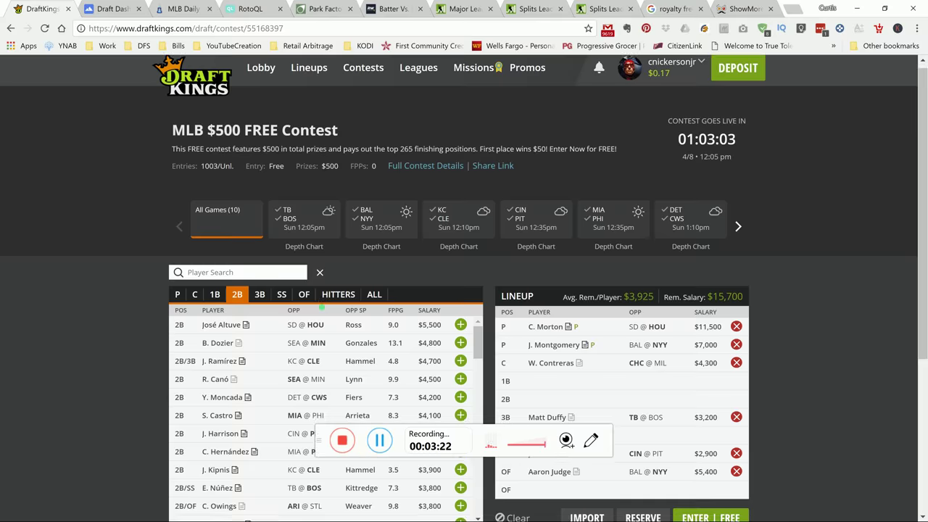
{"action": "scroll", "coordinate": [316, 307], "scroll_direction": "down", "scroll_amount": 3}
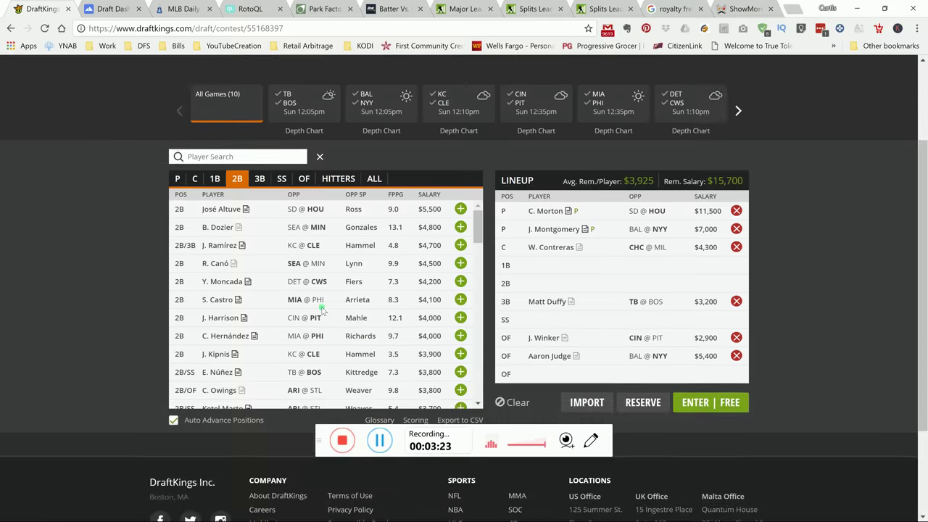
{"action": "left_click", "coordinate": [225, 209]}
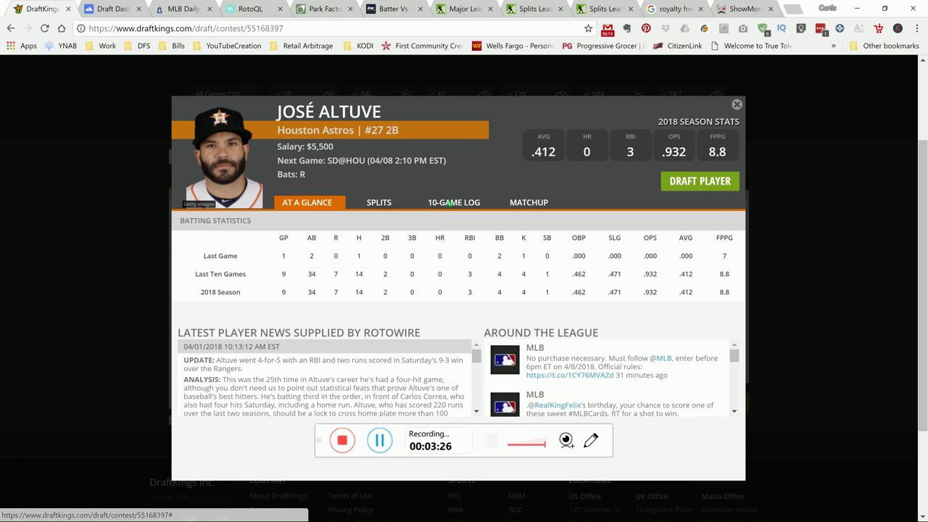
{"action": "left_click", "coordinate": [372, 205]}
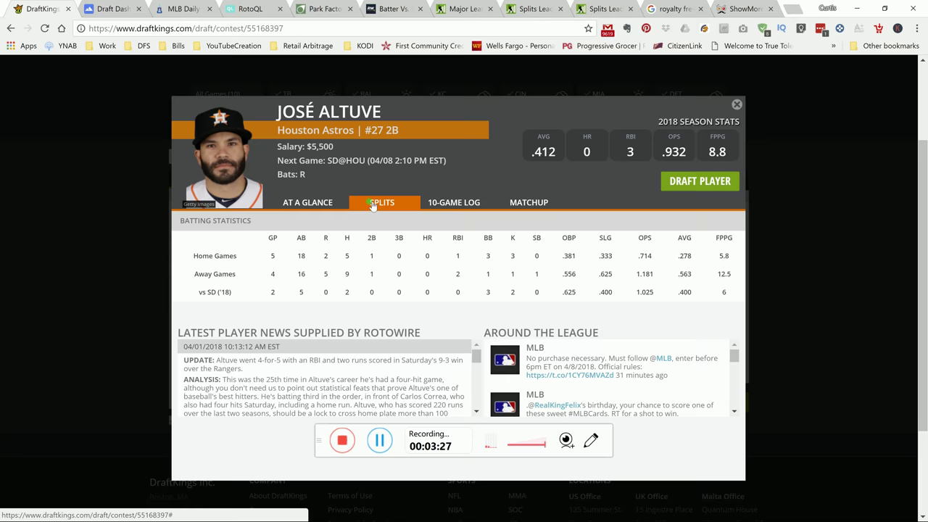
{"action": "left_click", "coordinate": [446, 203]}
{"action": "left_click", "coordinate": [737, 104]}
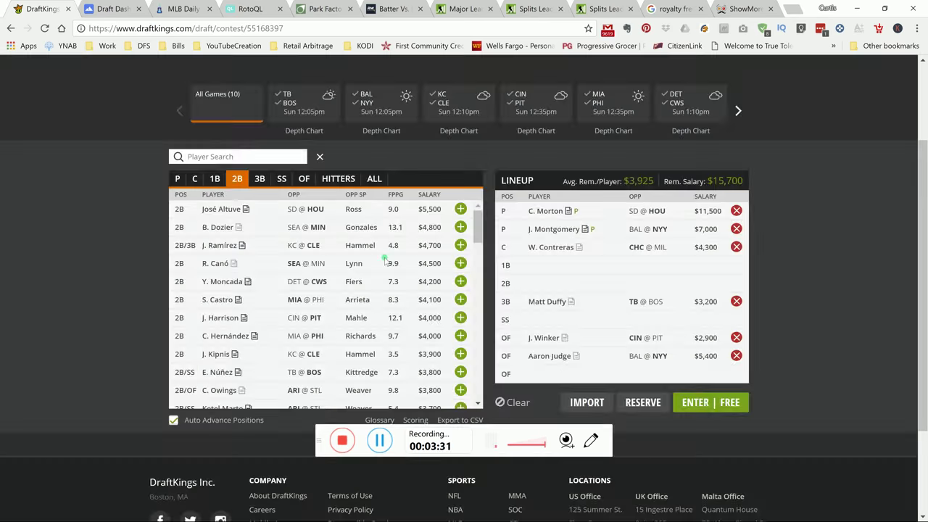
- Check Yoán Moncada's splits and last ten games, then scroll further down the 2B list
{"action": "left_click", "coordinate": [232, 281]}
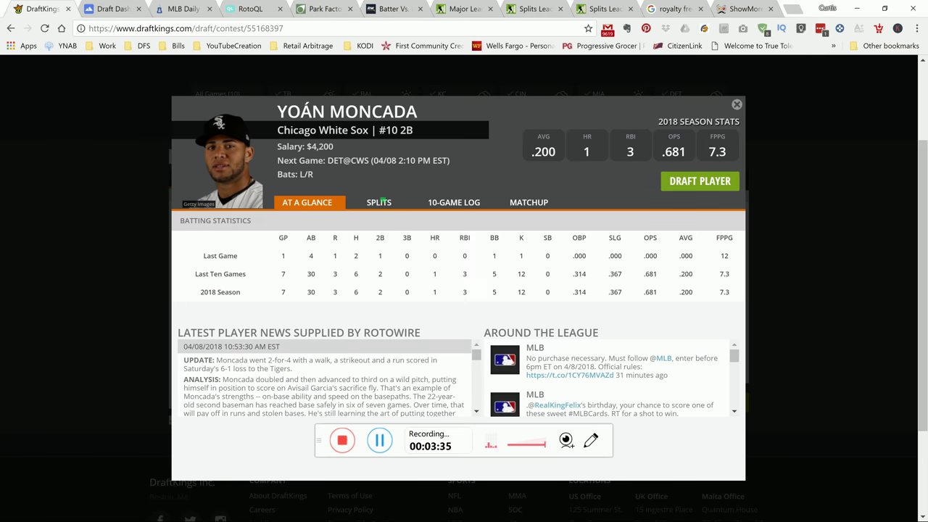
{"action": "left_click", "coordinate": [382, 202]}
{"action": "left_click", "coordinate": [456, 204]}
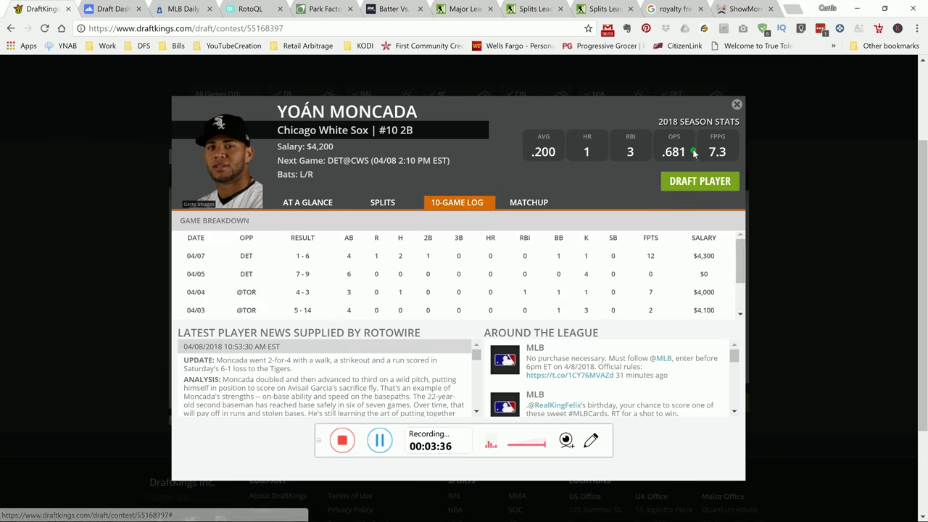
{"action": "left_click", "coordinate": [737, 106]}
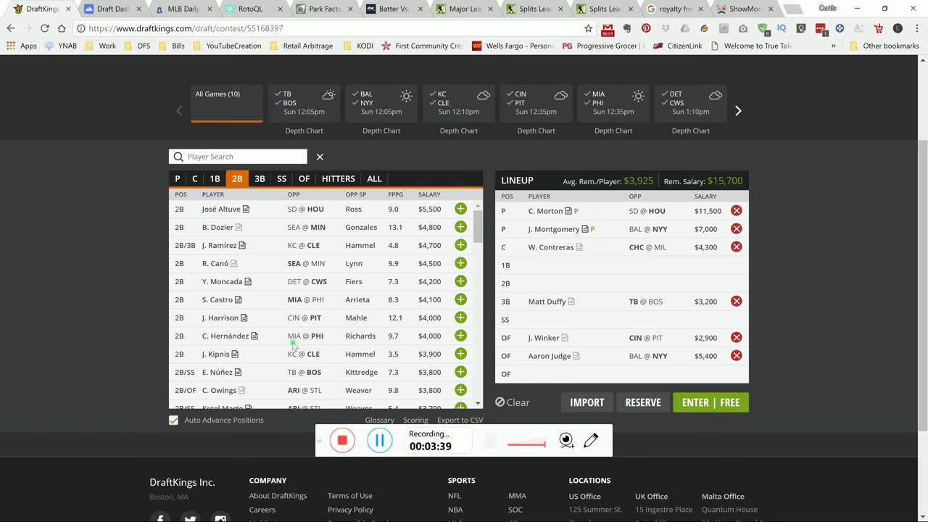
{"action": "scroll", "coordinate": [310, 346], "scroll_direction": "down", "scroll_amount": 1}
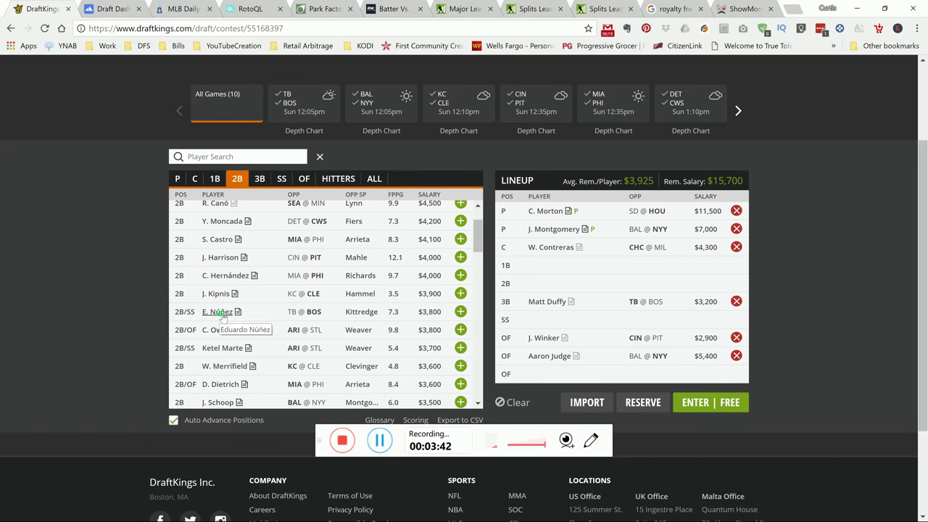
{"action": "scroll", "coordinate": [276, 369], "scroll_direction": "down", "scroll_amount": 1}
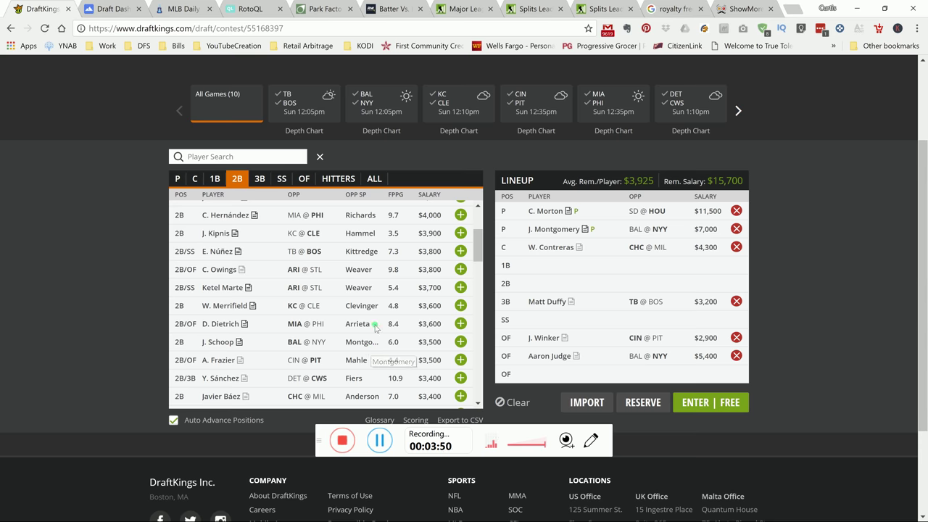
{"action": "left_click", "coordinate": [314, 179]}
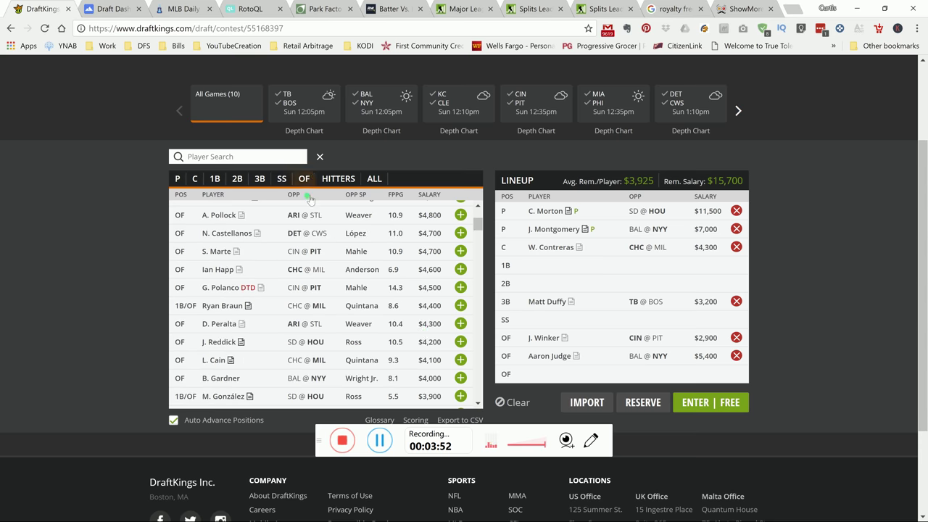
{"action": "scroll", "coordinate": [422, 334], "scroll_direction": "down", "scroll_amount": 2}
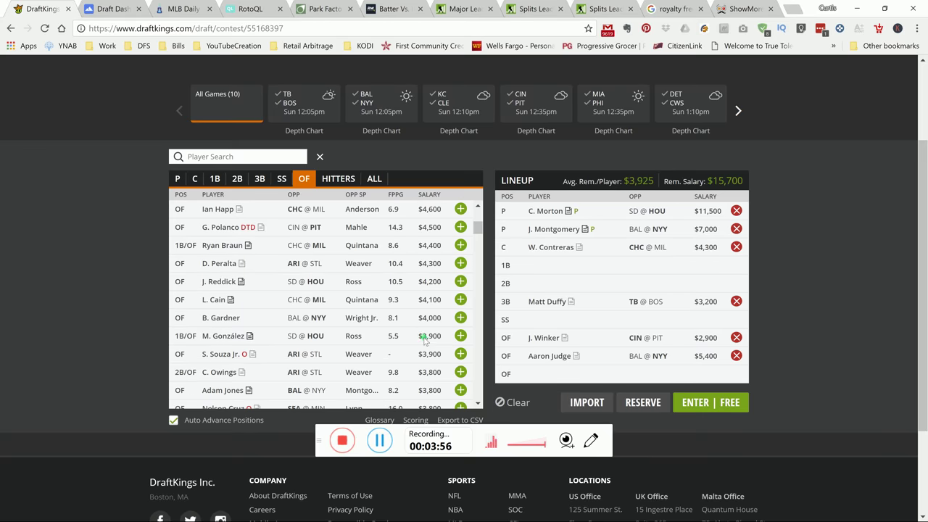
{"action": "scroll", "coordinate": [421, 339], "scroll_direction": "down", "scroll_amount": 2}
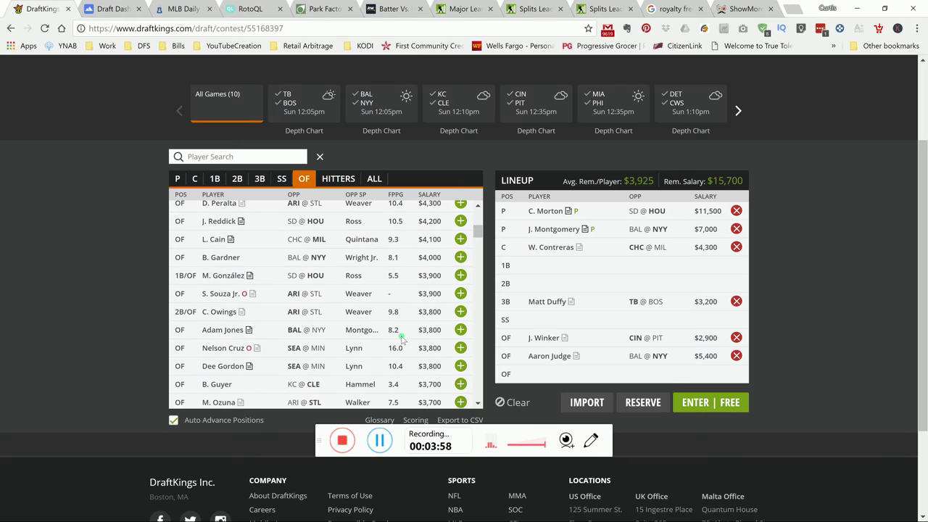
{"action": "scroll", "coordinate": [402, 338], "scroll_direction": "down", "scroll_amount": 2}
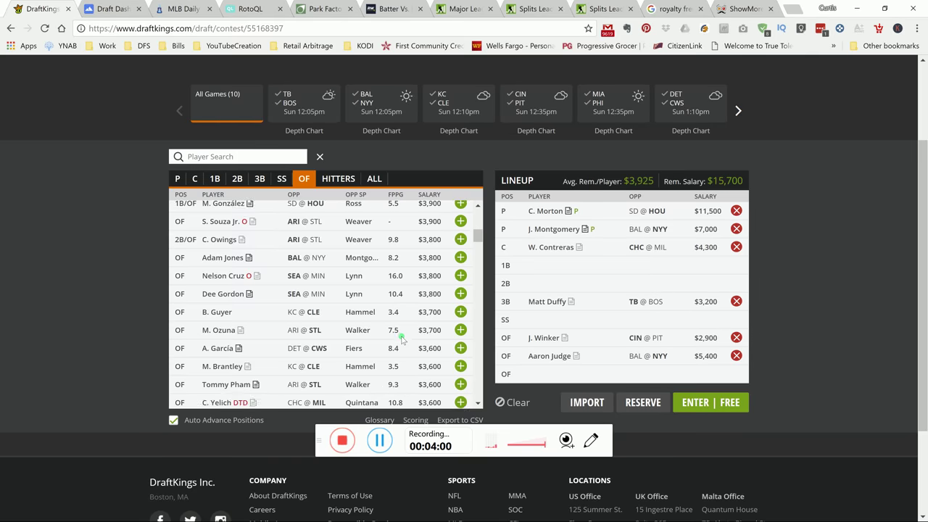
{"action": "scroll", "coordinate": [402, 339], "scroll_direction": "down", "scroll_amount": 2}
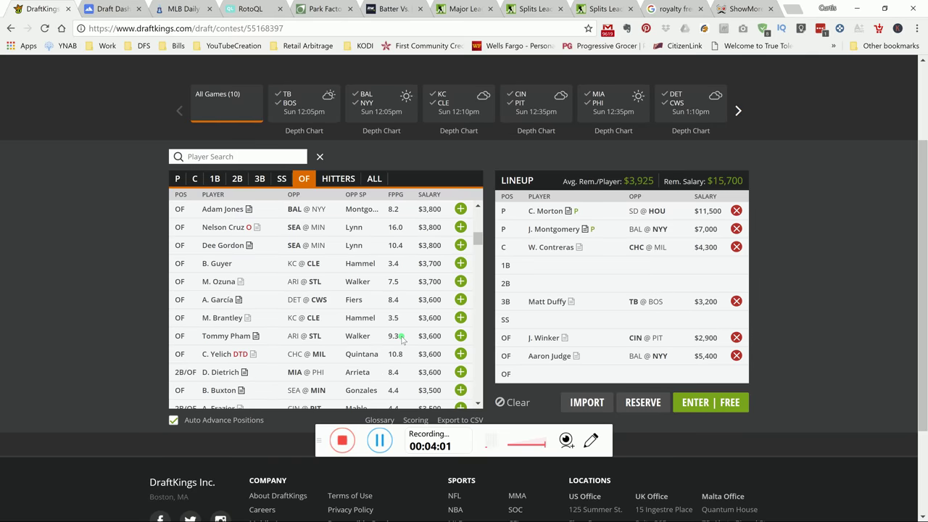
{"action": "left_click", "coordinate": [223, 336]}
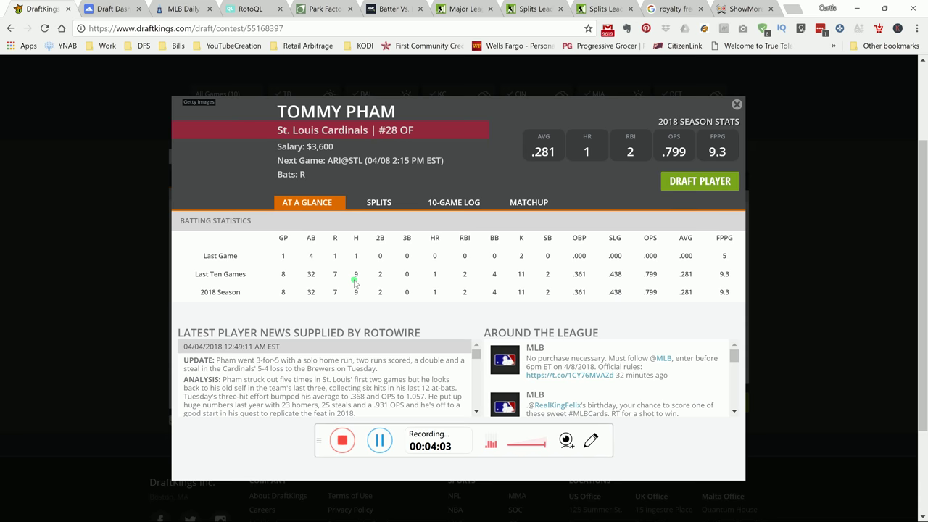
{"action": "left_click", "coordinate": [382, 206]}
{"action": "left_click", "coordinate": [464, 205]}
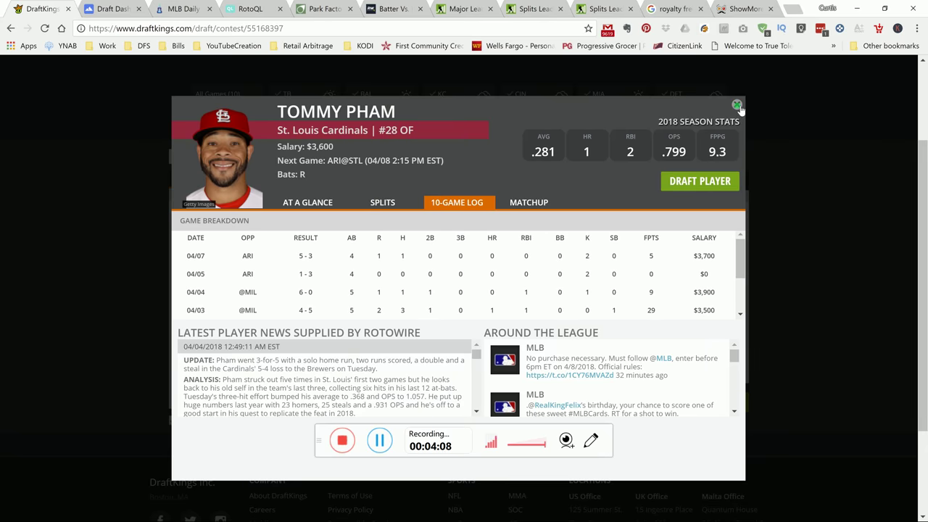
{"action": "left_click", "coordinate": [736, 105]}
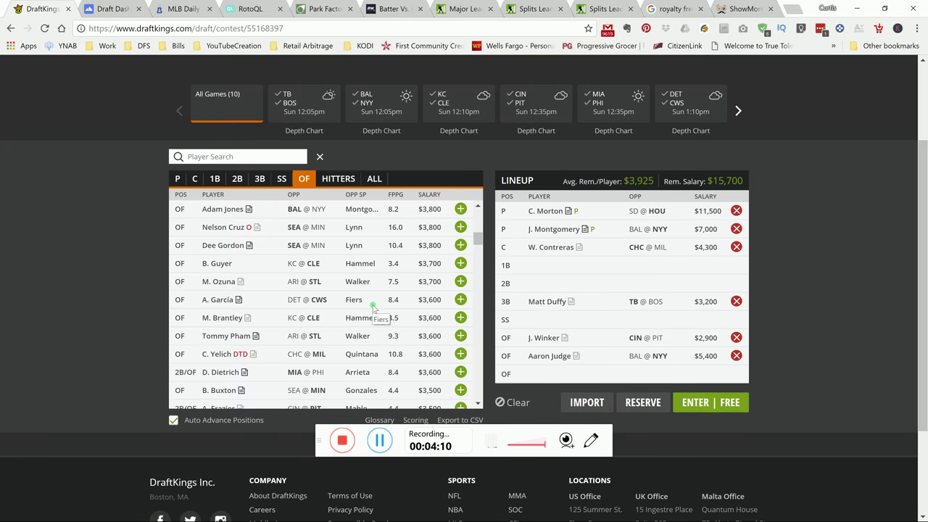
- Review Avisaíl García's $3,600 player card, checking his home/away splits and 10-game log
{"action": "scroll", "coordinate": [373, 309], "scroll_direction": "down", "scroll_amount": 1}
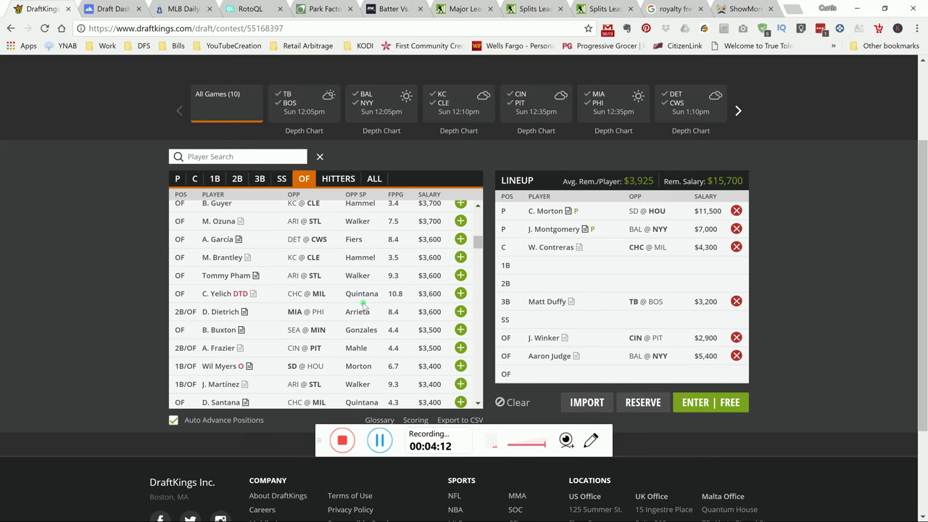
{"action": "left_click", "coordinate": [218, 239]}
{"action": "left_click", "coordinate": [384, 207]}
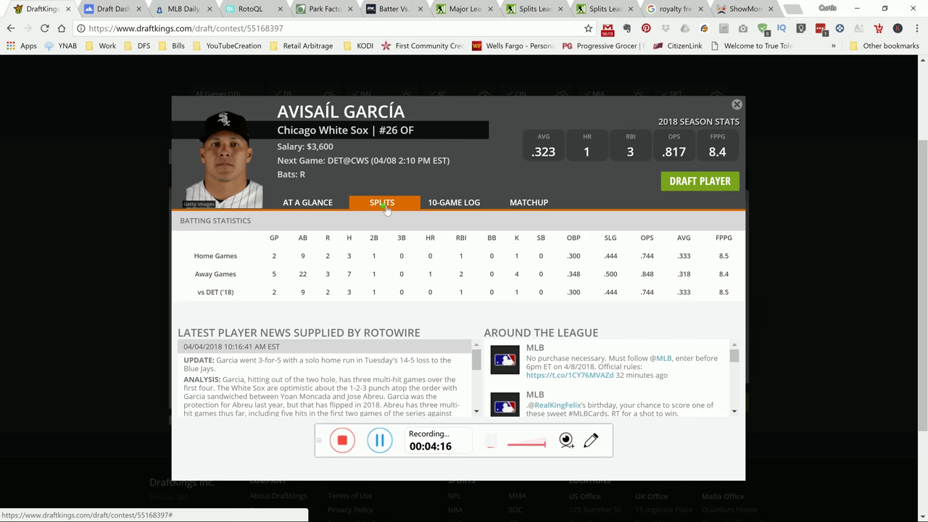
{"action": "left_click", "coordinate": [458, 207]}
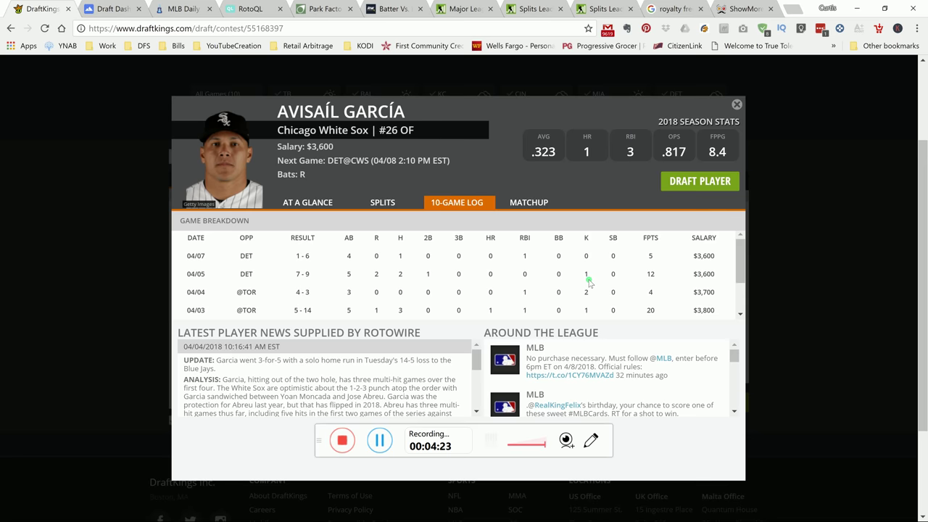
{"action": "left_click", "coordinate": [381, 200]}
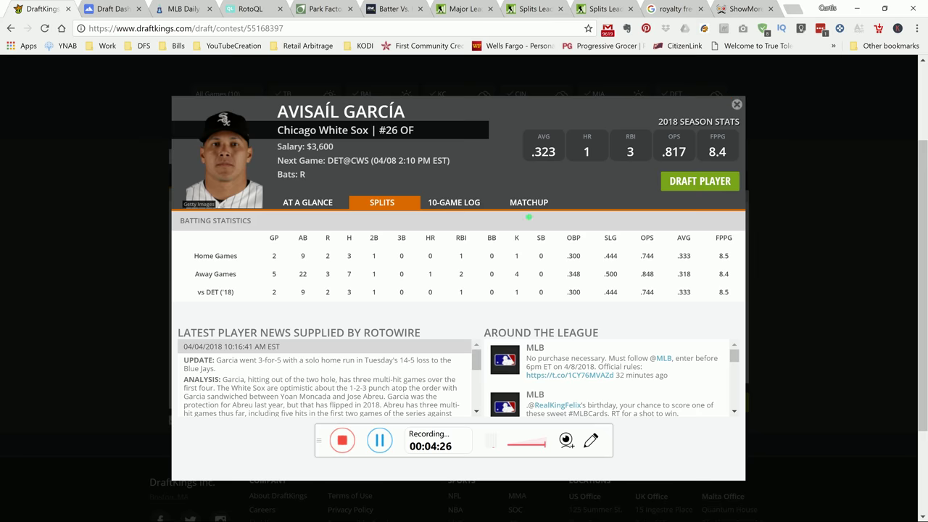
{"action": "left_click", "coordinate": [737, 104]}
{"action": "scroll", "coordinate": [353, 339], "scroll_direction": "down", "scroll_amount": 2}
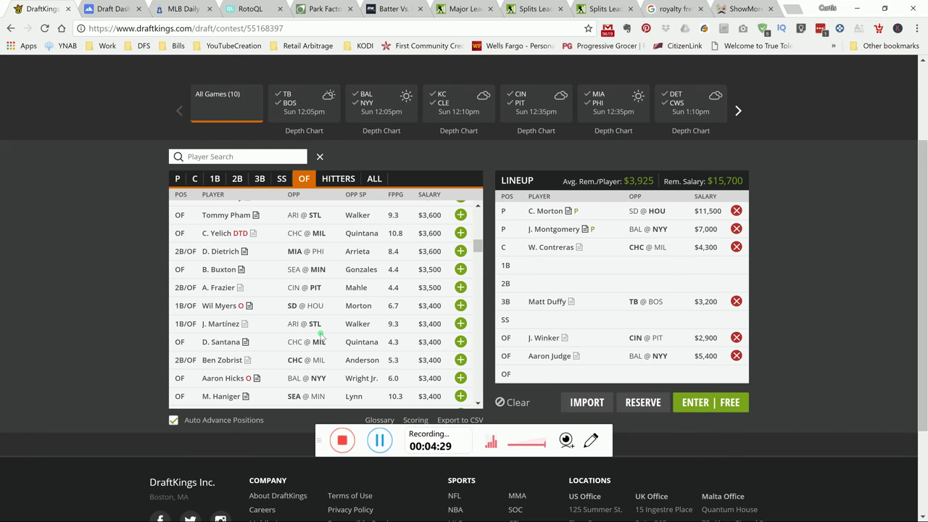
{"action": "left_click", "coordinate": [101, 10]}
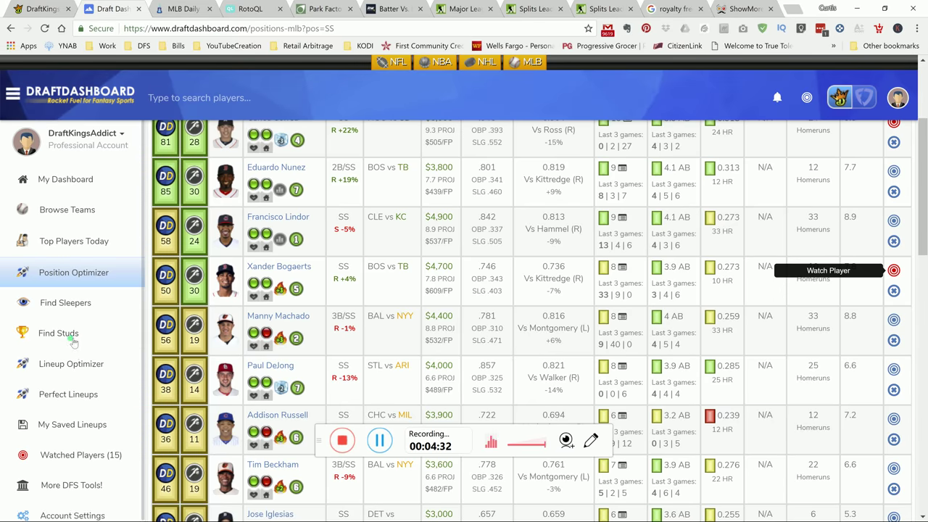
{"action": "scroll", "coordinate": [367, 297], "scroll_direction": "up", "scroll_amount": 3}
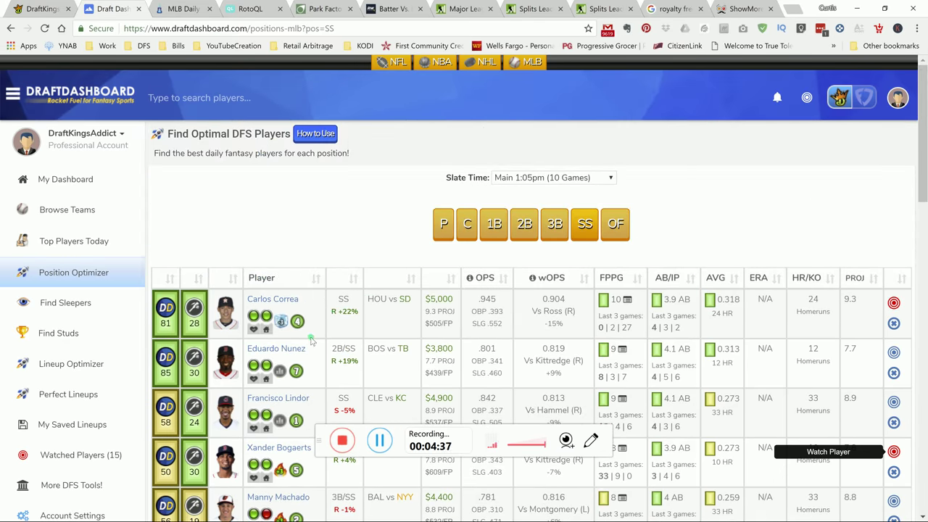
{"action": "scroll", "coordinate": [311, 339], "scroll_direction": "down", "scroll_amount": 1}
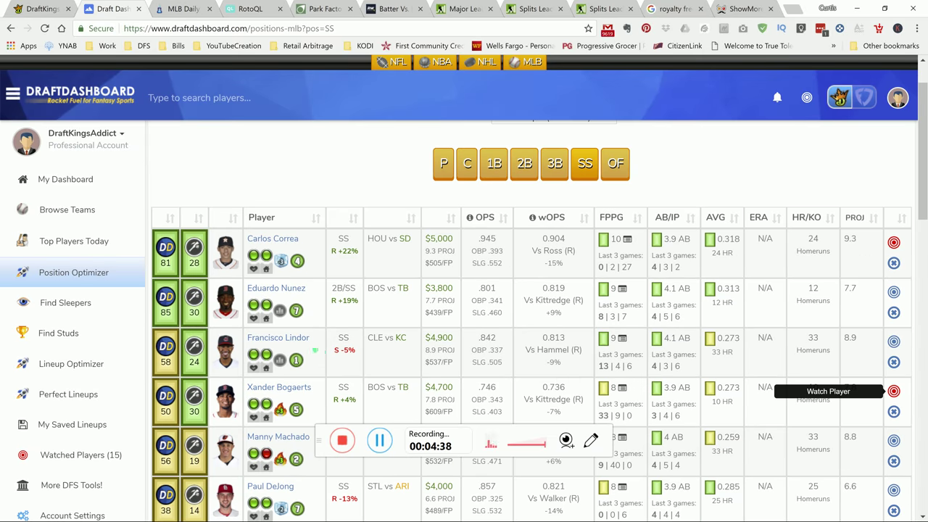